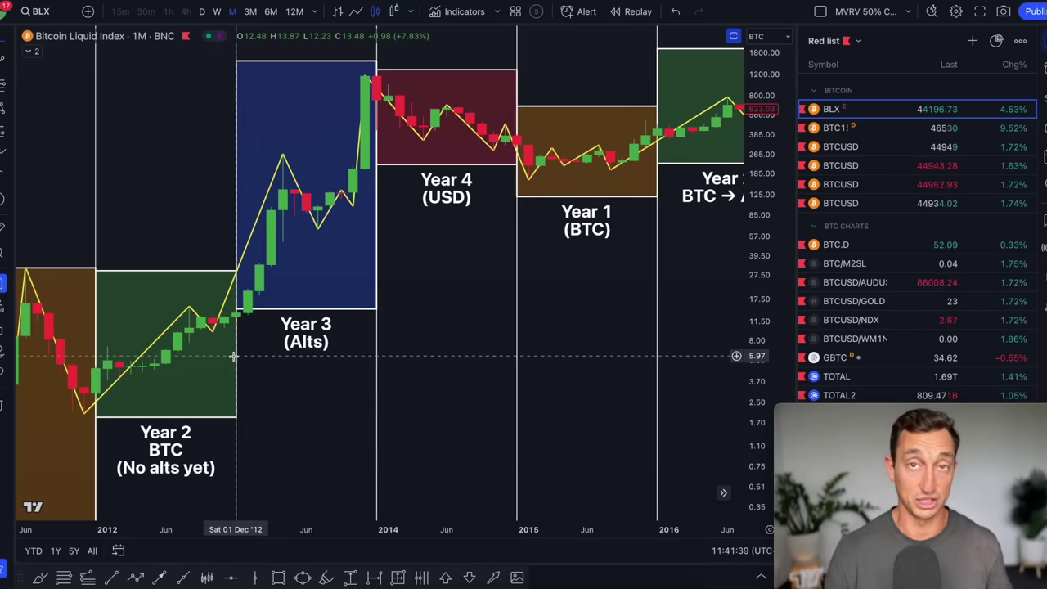
Step: Mark Bitcoin's rise from the 2012 Year 2 box to the late-2013 peak with freehand red strokes, circling the early-2012 candles
{"action": "mouse_move", "coordinate": [220, 319]}
{"action": "left_mouse_down"}
{"action": "mouse_move", "coordinate": [238, 306]}
{"action": "mouse_move", "coordinate": [280, 161]}
{"action": "mouse_move", "coordinate": [358, 85]}
{"action": "left_mouse_up"}
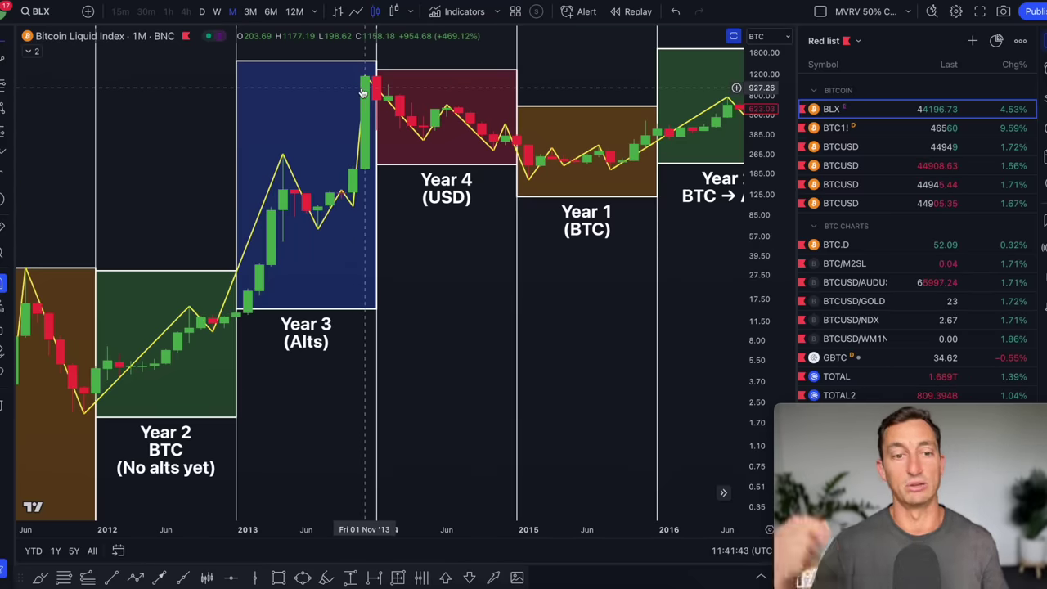
{"action": "mouse_move", "coordinate": [217, 278]}
{"action": "left_mouse_down"}
{"action": "mouse_move", "coordinate": [75, 374]}
{"action": "mouse_move", "coordinate": [205, 282]}
{"action": "left_mouse_up"}
{"action": "mouse_move", "coordinate": [168, 418]}
{"action": "left_mouse_down"}
{"action": "mouse_move", "coordinate": [93, 482]}
{"action": "mouse_move", "coordinate": [103, 421]}
{"action": "left_mouse_up"}
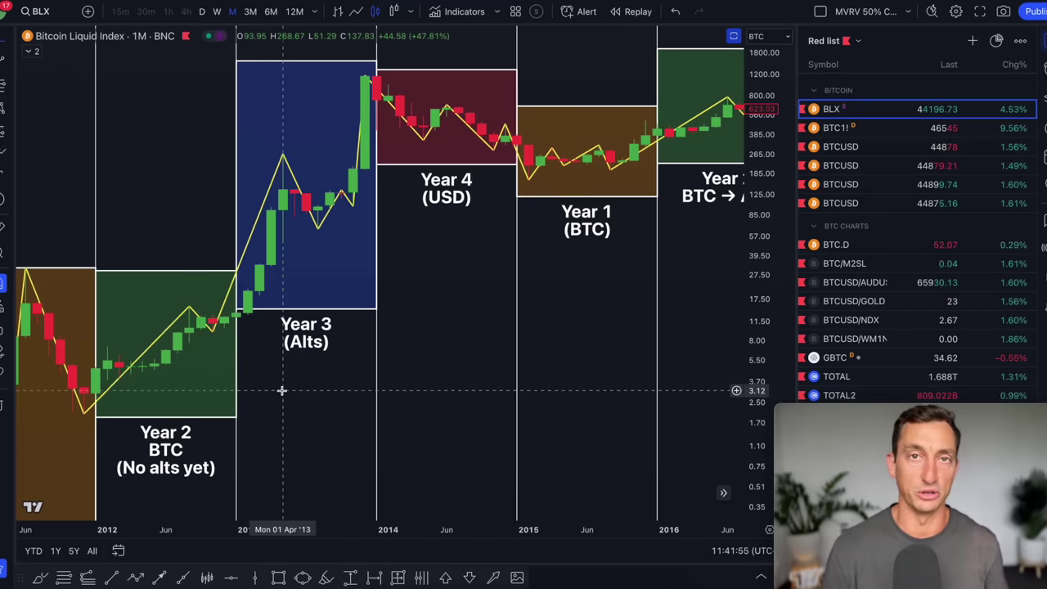
{"action": "mouse_move", "coordinate": [133, 350]}
{"action": "left_mouse_down"}
{"action": "mouse_move", "coordinate": [119, 353]}
{"action": "mouse_move", "coordinate": [127, 350]}
{"action": "left_mouse_up"}
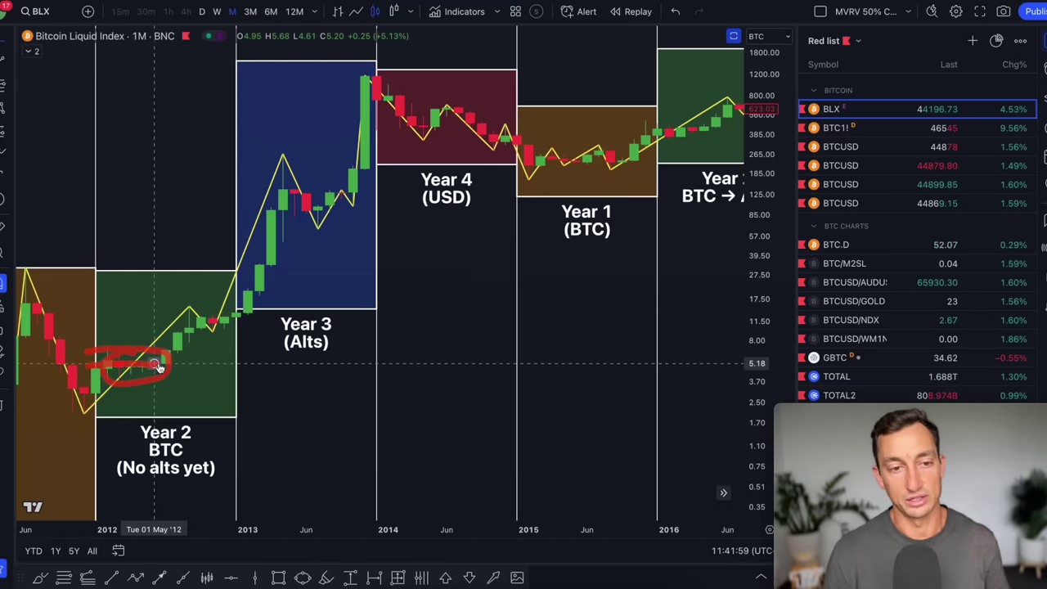
{"action": "mouse_move", "coordinate": [163, 358]}
{"action": "left_mouse_down"}
{"action": "mouse_move", "coordinate": [175, 325]}
{"action": "mouse_move", "coordinate": [229, 321]}
{"action": "mouse_move", "coordinate": [292, 160]}
{"action": "mouse_move", "coordinate": [361, 86]}
{"action": "left_mouse_up"}
{"action": "mouse_move", "coordinate": [104, 270]}
{"action": "left_mouse_down"}
{"action": "mouse_move", "coordinate": [313, 238]}
{"action": "mouse_move", "coordinate": [127, 360]}
{"action": "left_mouse_up"}
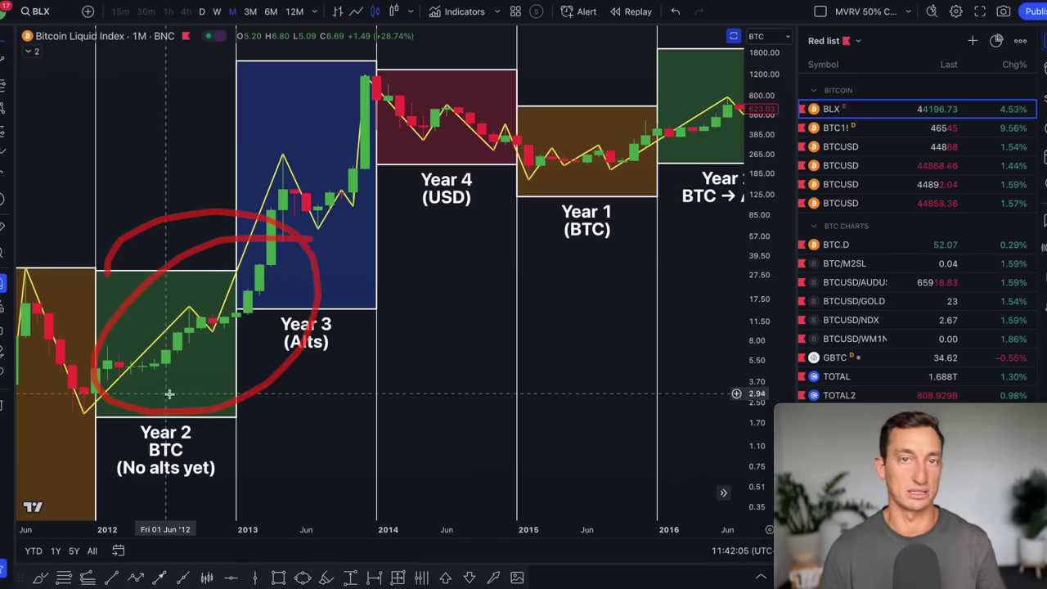
Step: Examine the full Bitcoin four-year cycle chart from 2011 onward, focusing on the 2024 Year 2 (BTC → Alts) box
{"action": "scroll", "coordinate": [586, 320], "scroll_direction": "down", "scroll_amount": 2}
{"action": "scroll", "coordinate": [586, 320], "scroll_direction": "down", "scroll_amount": 3}
{"action": "scroll", "coordinate": [415, 325], "scroll_direction": "right", "scroll_amount": 5}
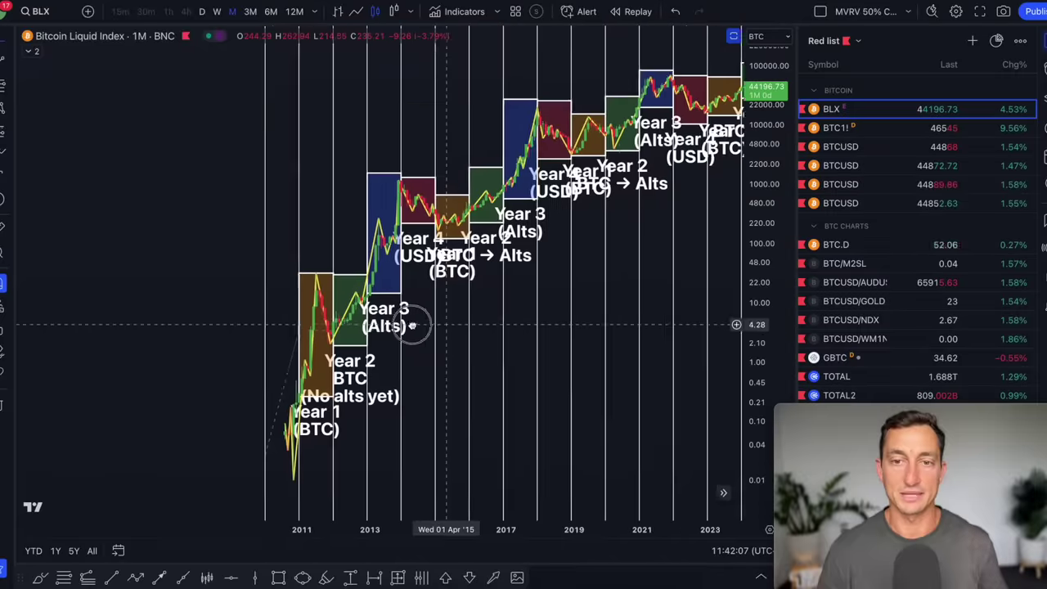
{"action": "left_click_drag", "start_coordinate": [519, 104], "coordinate": [490, 111]}
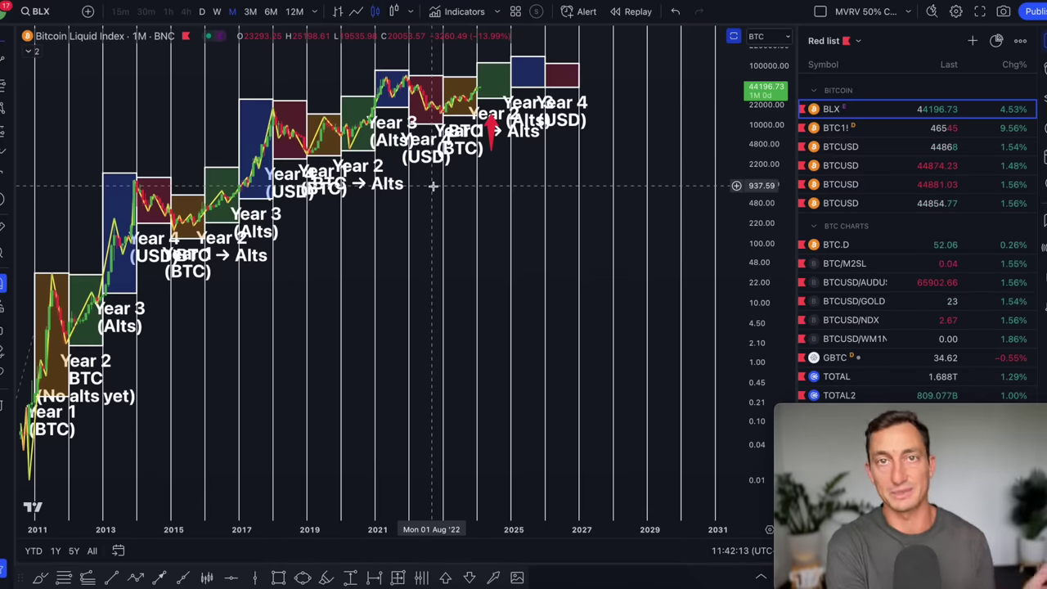
{"action": "scroll", "coordinate": [500, 251], "scroll_direction": "up", "scroll_amount": 3}
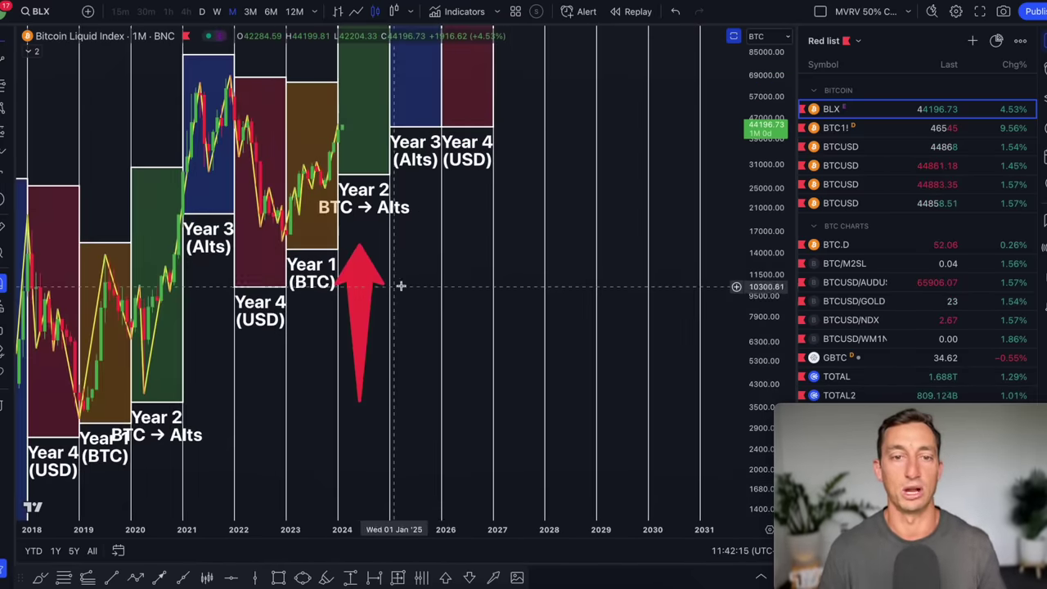
{"action": "scroll", "coordinate": [572, 274], "scroll_direction": "down", "scroll_amount": 3}
{"action": "scroll", "coordinate": [677, 269], "scroll_direction": "up", "scroll_amount": 4}
{"action": "scroll", "coordinate": [677, 270], "scroll_direction": "up", "scroll_amount": 3}
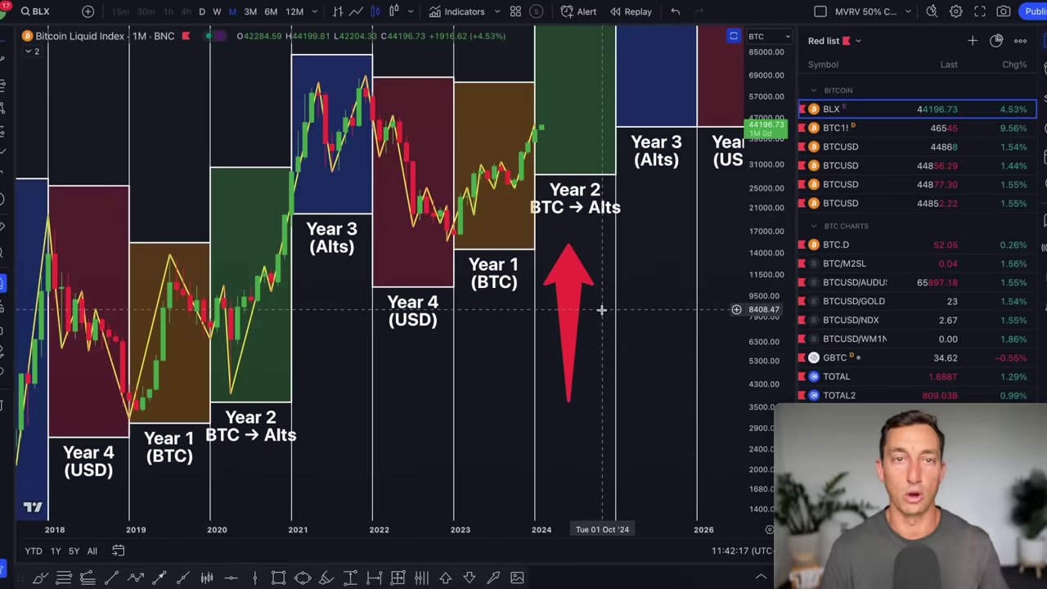
{"action": "scroll", "coordinate": [602, 305], "scroll_direction": "up", "scroll_amount": 1}
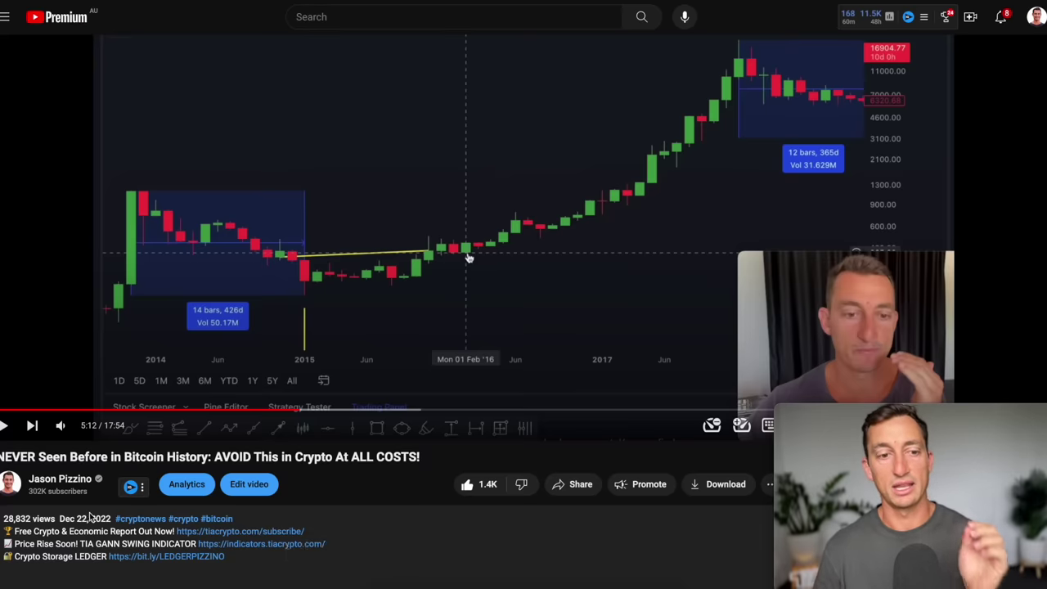
Step: Play the December 2022 Bitcoin history video from 5:12 through its comment on the 2023 outlook
{"action": "left_click", "coordinate": [502, 286]}
{"action": "scroll", "coordinate": [501, 286], "scroll_direction": "up", "scroll_amount": 1}
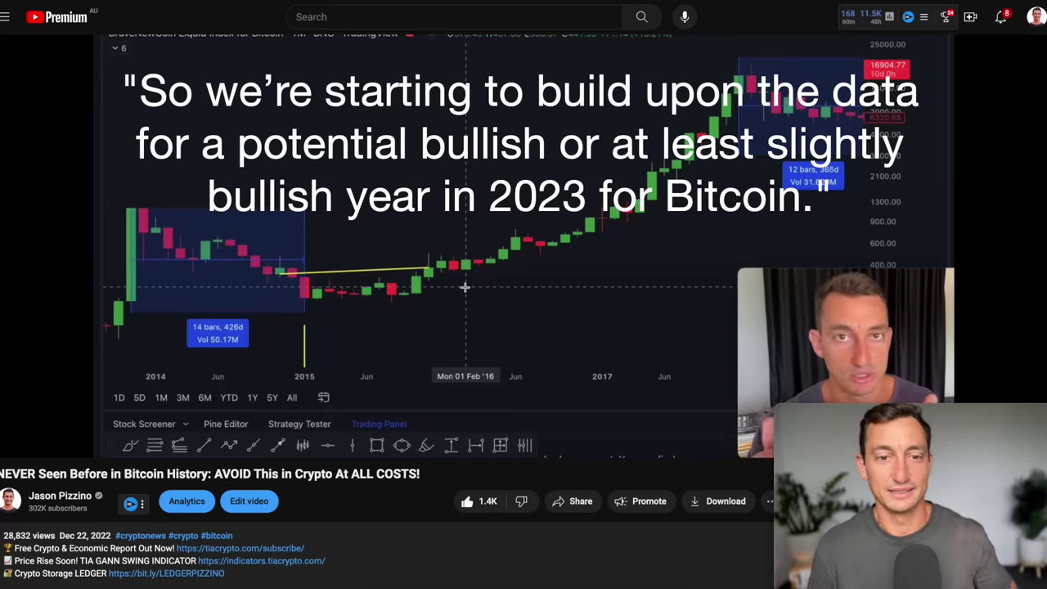
{"action": "scroll", "coordinate": [461, 570], "scroll_direction": "up", "scroll_amount": 1}
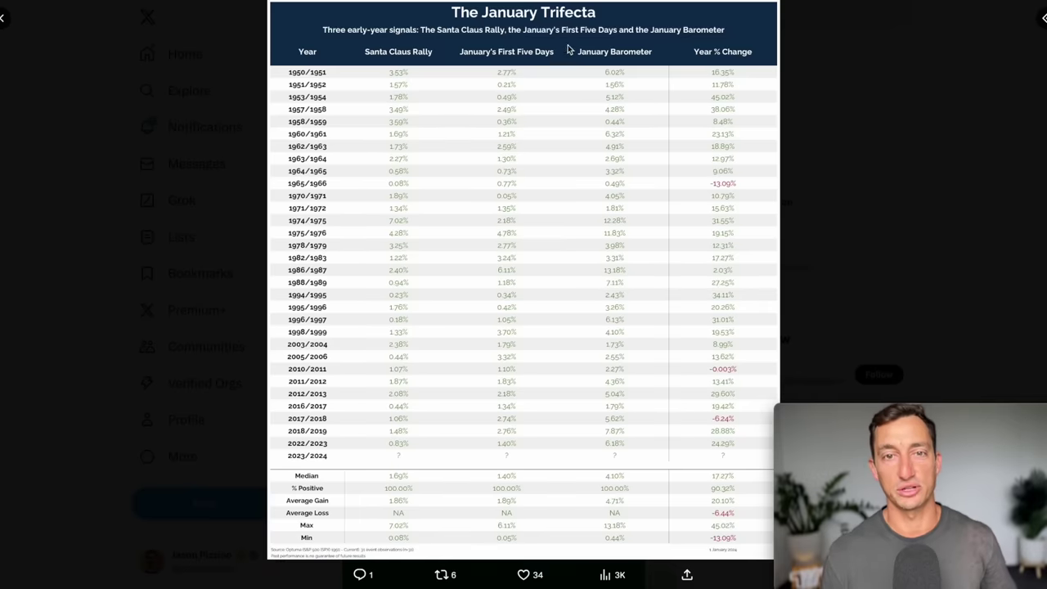
Step: Mark the 2022/2023 row of the January Trifecta table and the Bitcoin chart in the paused video with freehand strokes
{"action": "mouse_move", "coordinate": [335, 441]}
{"action": "left_mouse_down"}
{"action": "mouse_move", "coordinate": [274, 446]}
{"action": "mouse_move", "coordinate": [320, 427]}
{"action": "left_mouse_up"}
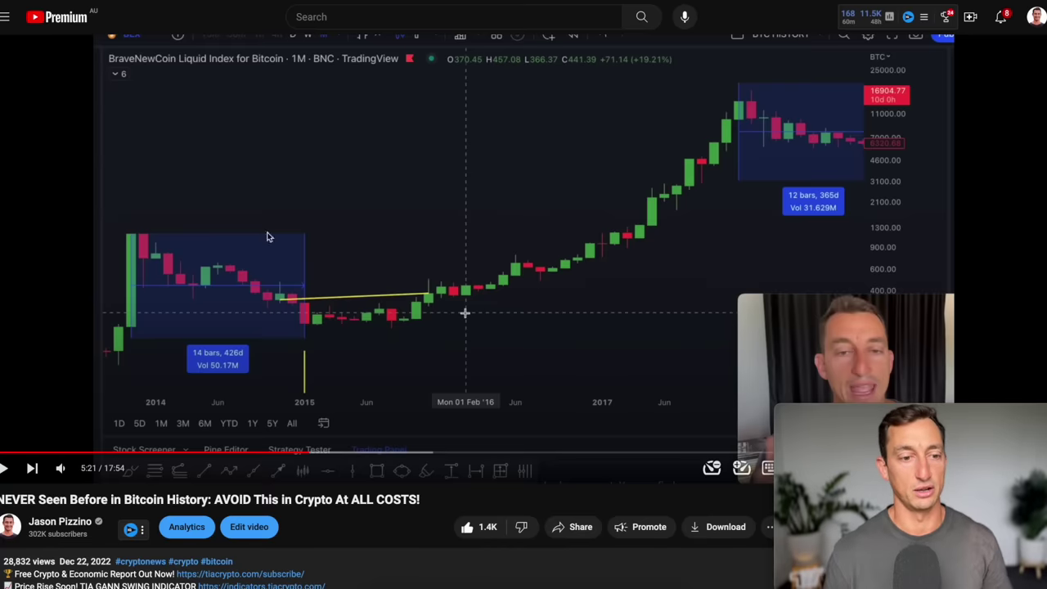
{"action": "left_click_drag", "start_coordinate": [435, 217], "coordinate": [244, 317]}
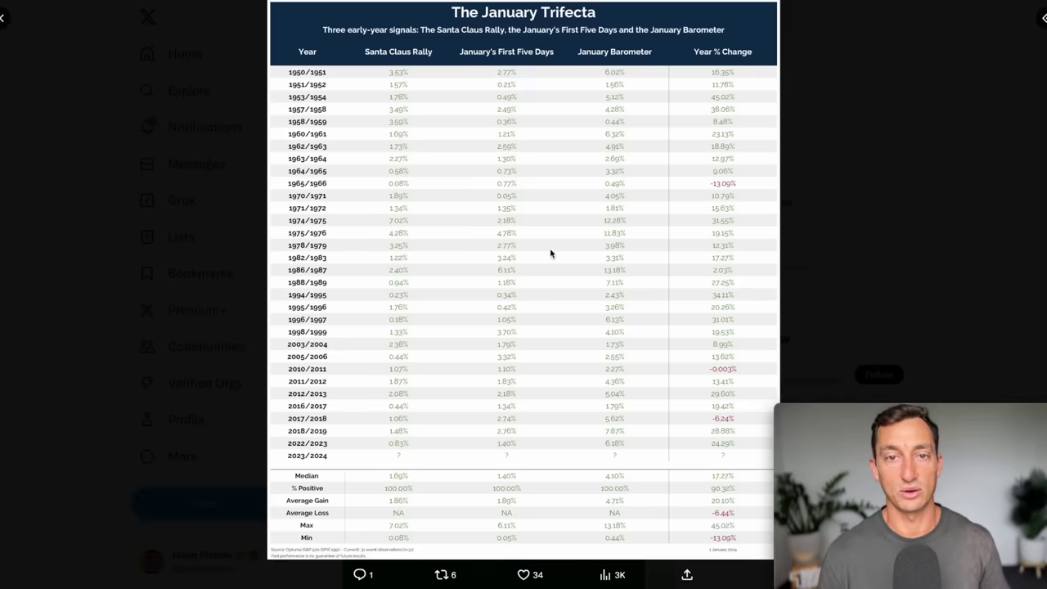
Step: Circle the January Trifecta title and point arrows at the 2023/2024 entries of the three signal columns, clearing the marks
{"action": "left_click_drag", "start_coordinate": [722, 15], "coordinate": [303, 11]}
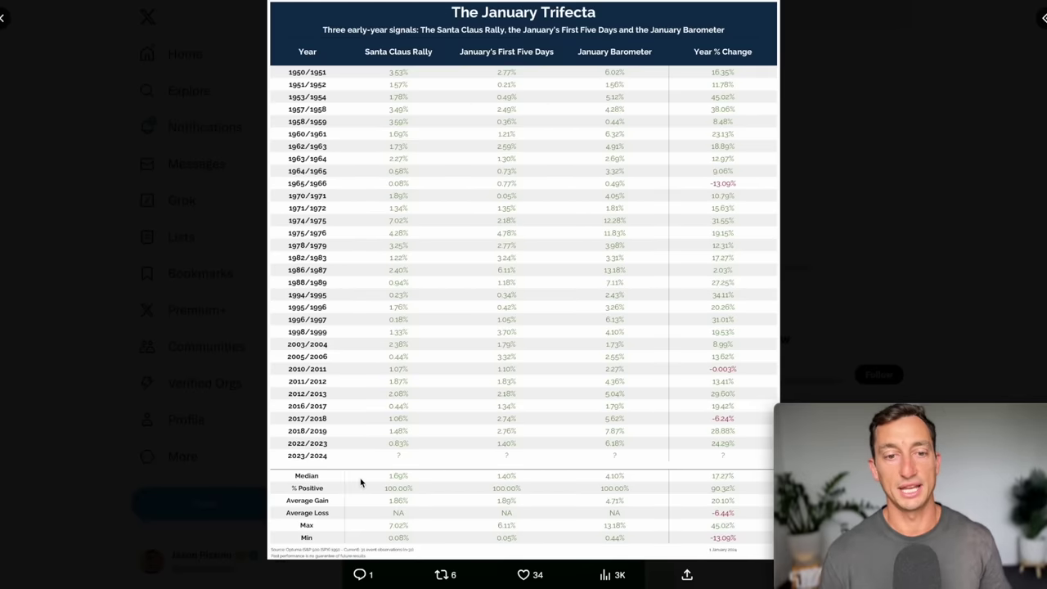
{"action": "mouse_move", "coordinate": [314, 488]}
{"action": "left_mouse_down"}
{"action": "mouse_move", "coordinate": [373, 458]}
{"action": "mouse_move", "coordinate": [383, 474]}
{"action": "left_mouse_up"}
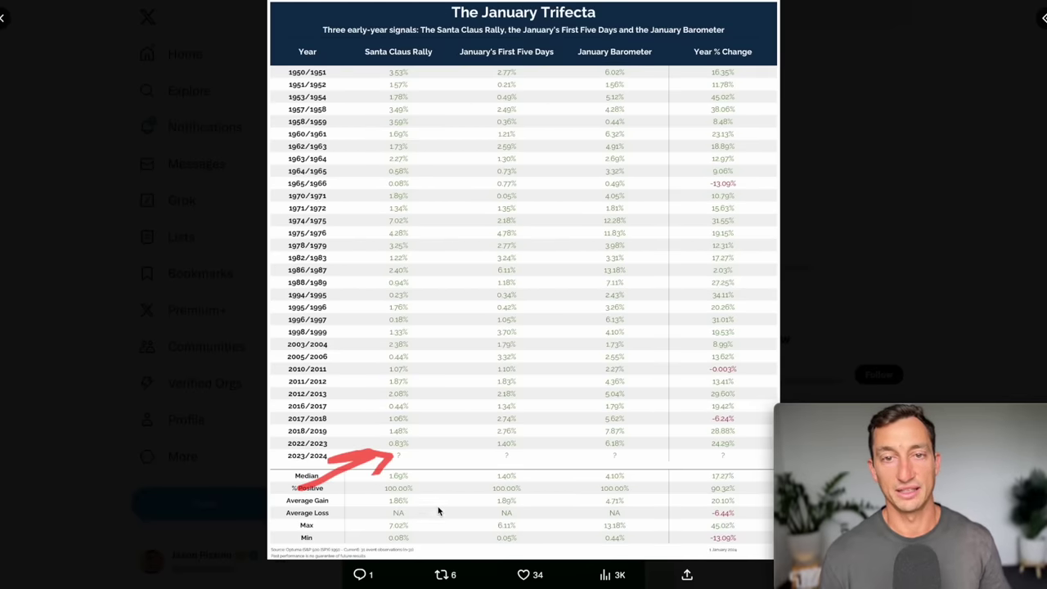
{"action": "left_click_drag", "start_coordinate": [437, 511], "coordinate": [458, 455]}
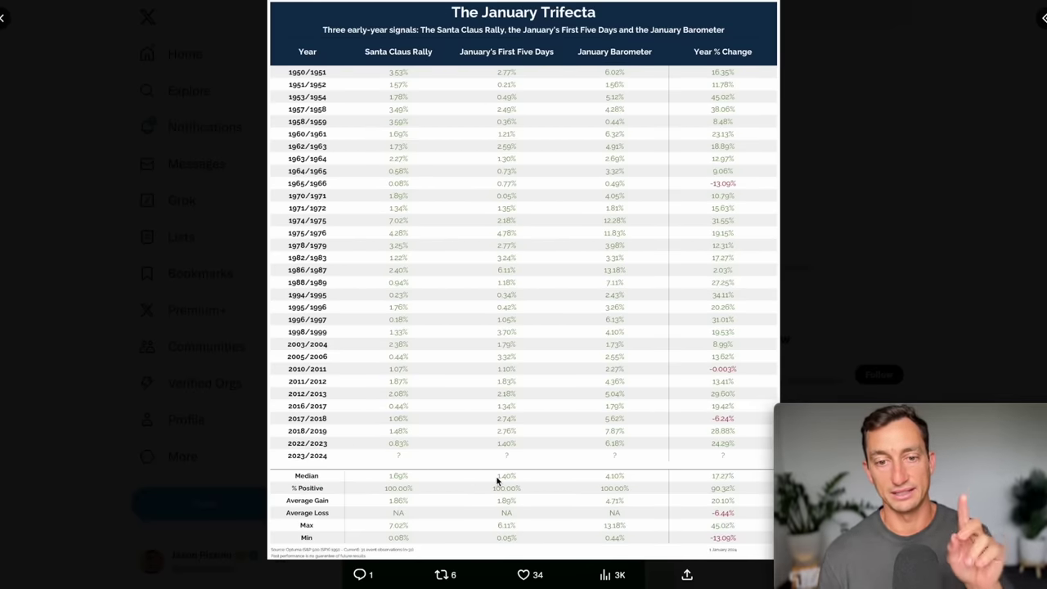
{"action": "mouse_move", "coordinate": [559, 486]}
{"action": "left_mouse_down"}
{"action": "mouse_move", "coordinate": [599, 455]}
{"action": "mouse_move", "coordinate": [597, 470]}
{"action": "left_mouse_up"}
{"action": "mouse_move", "coordinate": [719, 12]}
{"action": "left_mouse_down"}
{"action": "mouse_move", "coordinate": [657, 63]}
{"action": "mouse_move", "coordinate": [610, 31]}
{"action": "left_mouse_up"}
{"action": "key", "text": "Escape"}
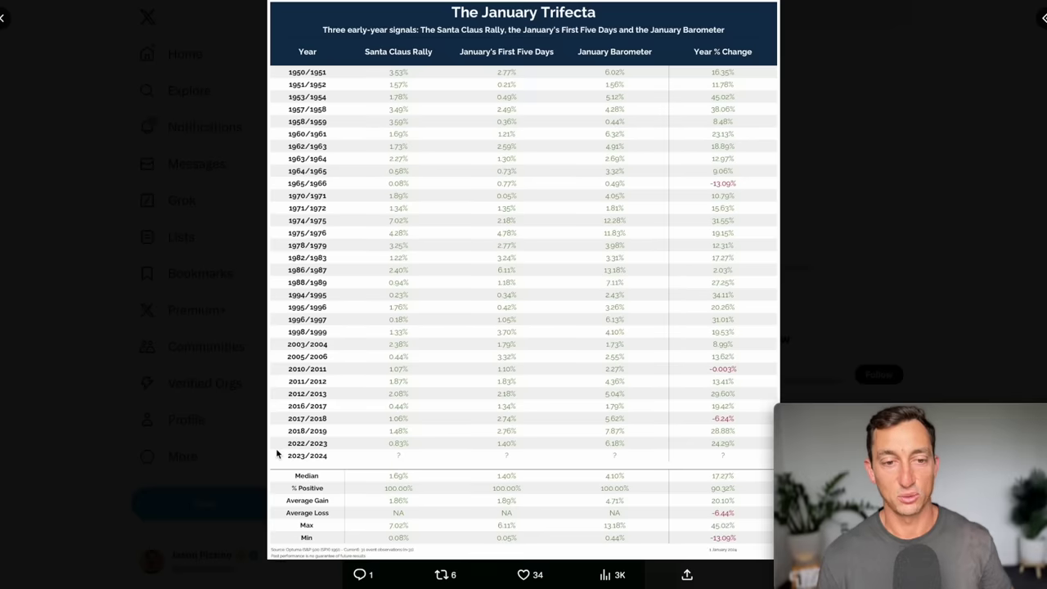
Step: Underline the 2022/2023 row, clear the line, and circle the row's three signal values and its yearly change
{"action": "left_click_drag", "start_coordinate": [271, 450], "coordinate": [667, 451]}
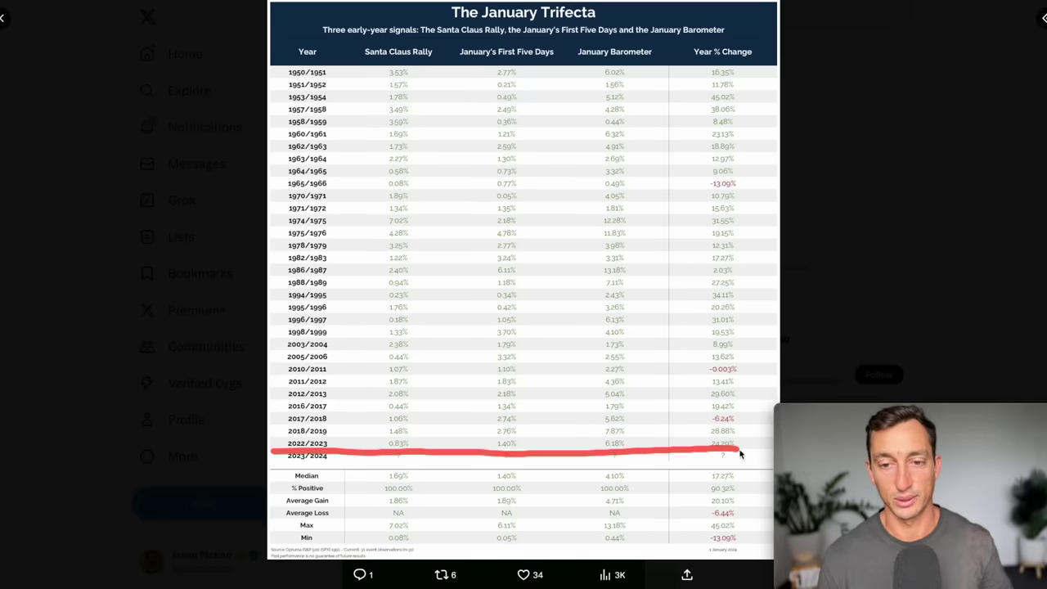
{"action": "key", "text": "Escape"}
{"action": "mouse_move", "coordinate": [407, 443]}
{"action": "left_mouse_down"}
{"action": "mouse_move", "coordinate": [427, 445]}
{"action": "mouse_move", "coordinate": [409, 434]}
{"action": "left_mouse_up"}
{"action": "left_click_drag", "start_coordinate": [625, 448], "coordinate": [621, 437]}
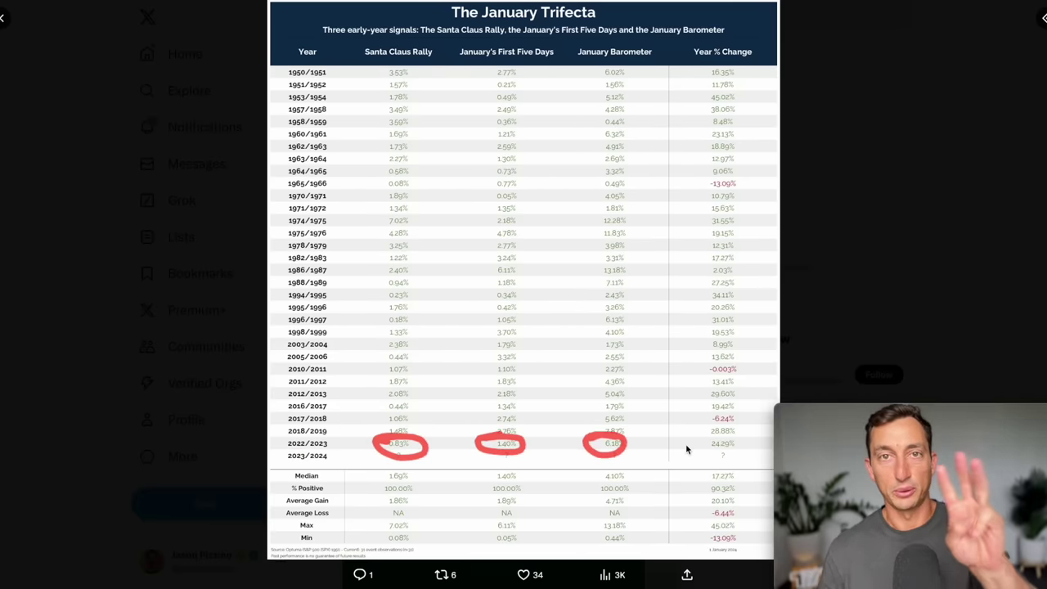
{"action": "mouse_move", "coordinate": [710, 434]}
{"action": "left_mouse_down"}
{"action": "mouse_move", "coordinate": [743, 439]}
{"action": "mouse_move", "coordinate": [729, 457]}
{"action": "left_mouse_up"}
{"action": "key", "text": "Escape"}
Step: Circle the Year % Change heading, point an arrow at the % Positive row, and mark the 1986/1987, 2010/2011 and percent-positive yearly figures
{"action": "mouse_move", "coordinate": [749, 48]}
{"action": "left_mouse_down"}
{"action": "mouse_move", "coordinate": [782, 57]}
{"action": "mouse_move", "coordinate": [691, 32]}
{"action": "left_mouse_up"}
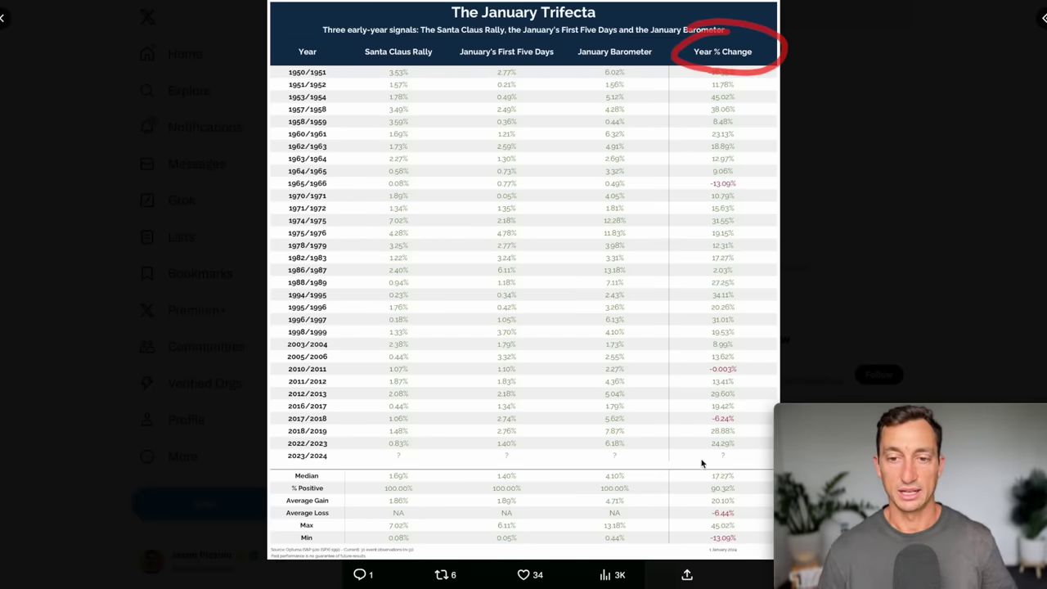
{"action": "mouse_move", "coordinate": [228, 488]}
{"action": "left_mouse_down"}
{"action": "mouse_move", "coordinate": [286, 486]}
{"action": "mouse_move", "coordinate": [251, 506]}
{"action": "left_mouse_up"}
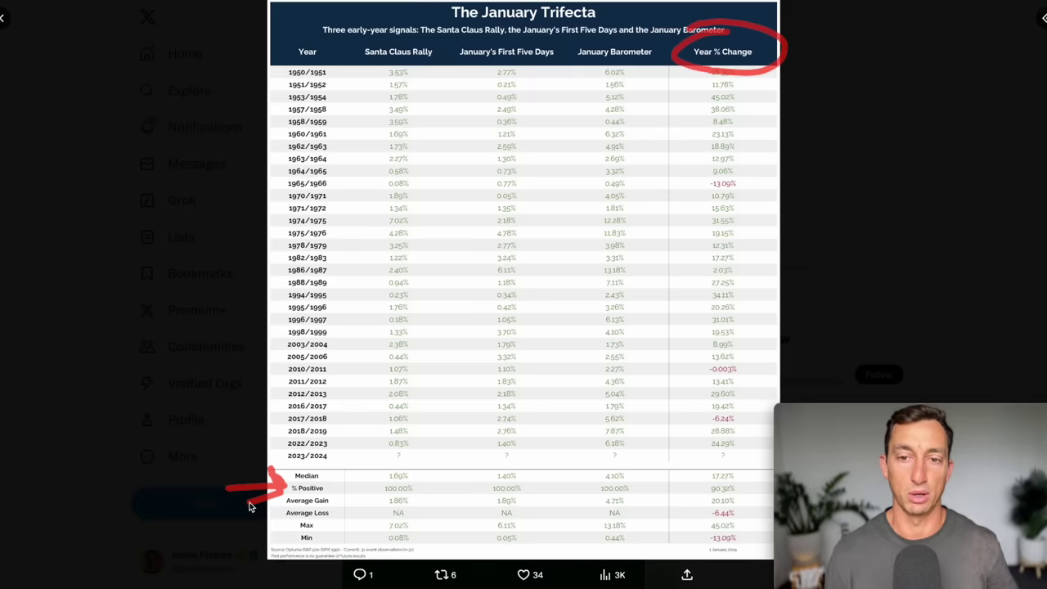
{"action": "mouse_move", "coordinate": [710, 278]}
{"action": "left_mouse_down"}
{"action": "mouse_move", "coordinate": [698, 275]}
{"action": "mouse_move", "coordinate": [704, 287]}
{"action": "left_mouse_up"}
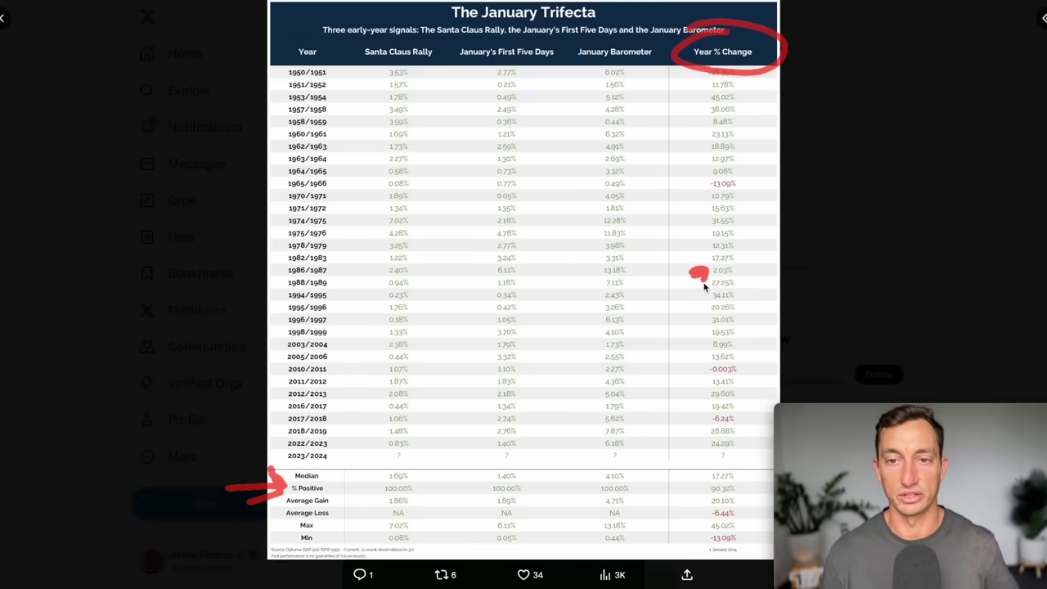
{"action": "mouse_move", "coordinate": [740, 369]}
{"action": "left_mouse_down"}
{"action": "mouse_move", "coordinate": [712, 365]}
{"action": "mouse_move", "coordinate": [747, 373]}
{"action": "mouse_move", "coordinate": [731, 383]}
{"action": "left_mouse_up"}
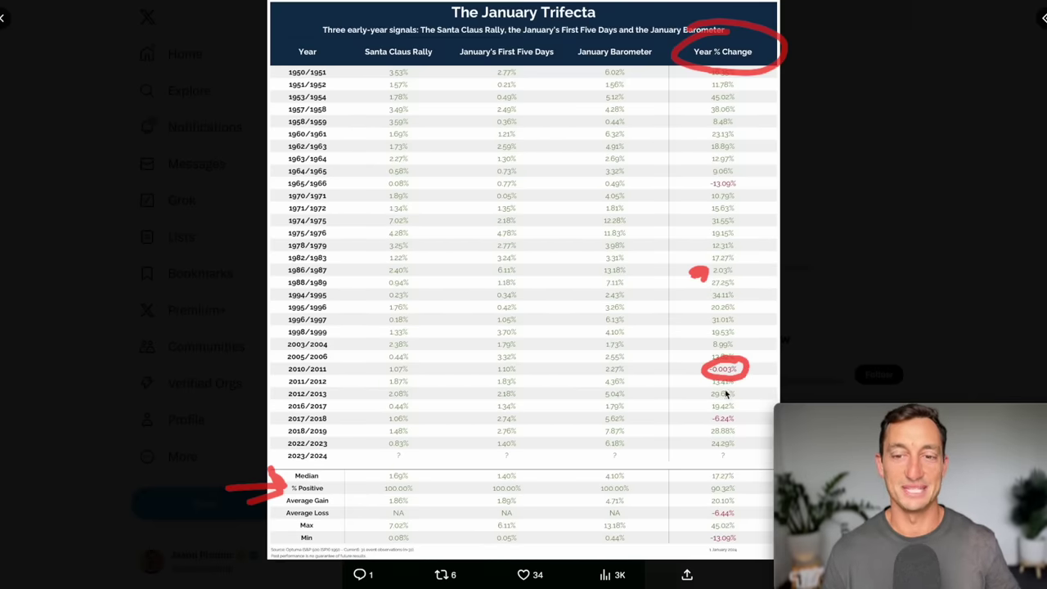
{"action": "left_click_drag", "start_coordinate": [679, 368], "coordinate": [781, 367]}
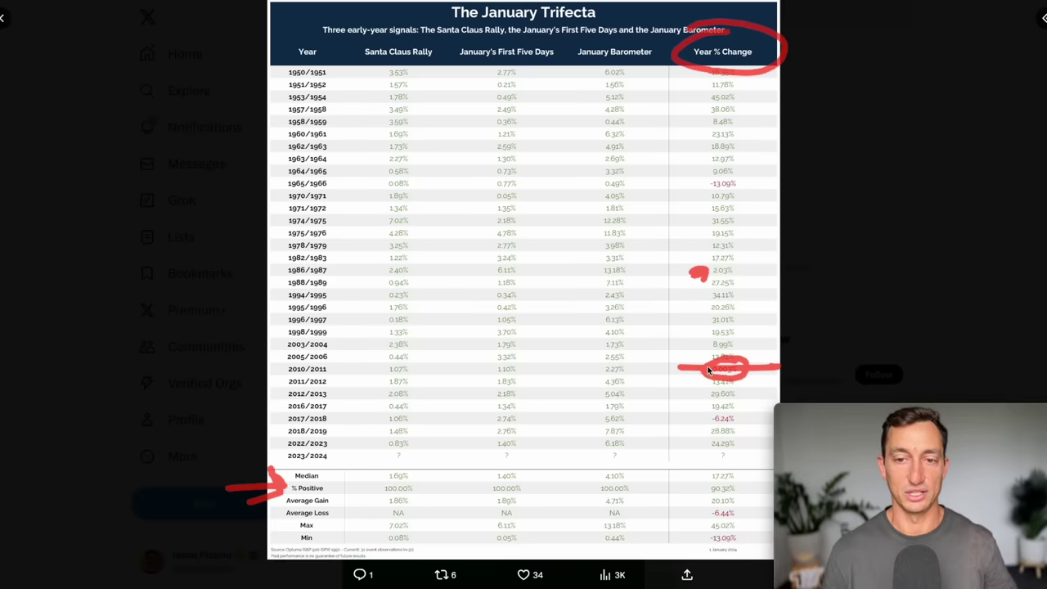
{"action": "left_click_drag", "start_coordinate": [702, 484], "coordinate": [705, 473]}
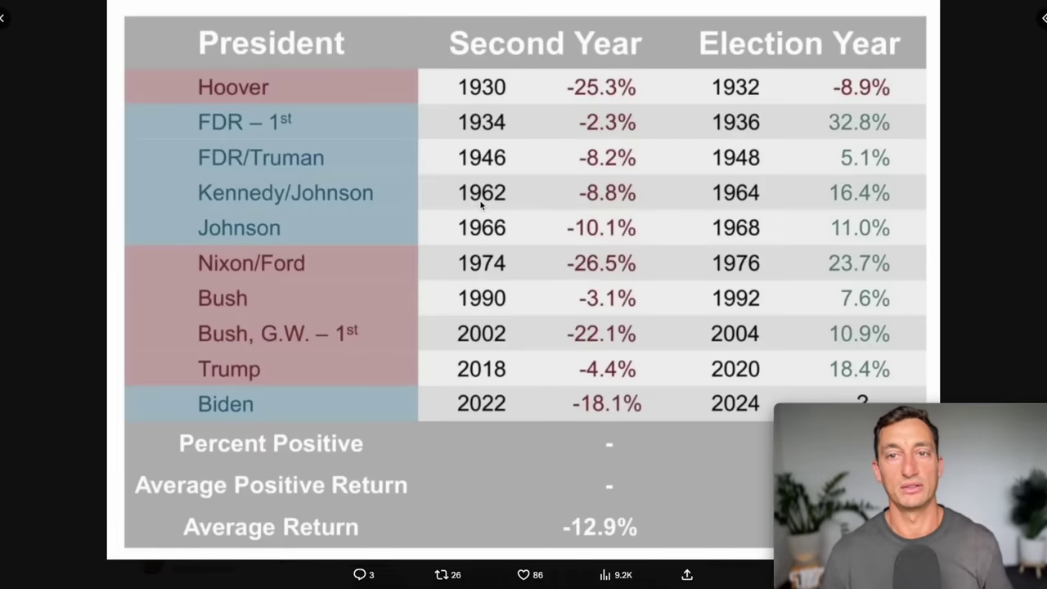
Step: Show the post details beside the presidential returns table and circle the Second Year heading, its returns column and 2022
{"action": "left_click", "coordinate": [1039, 16]}
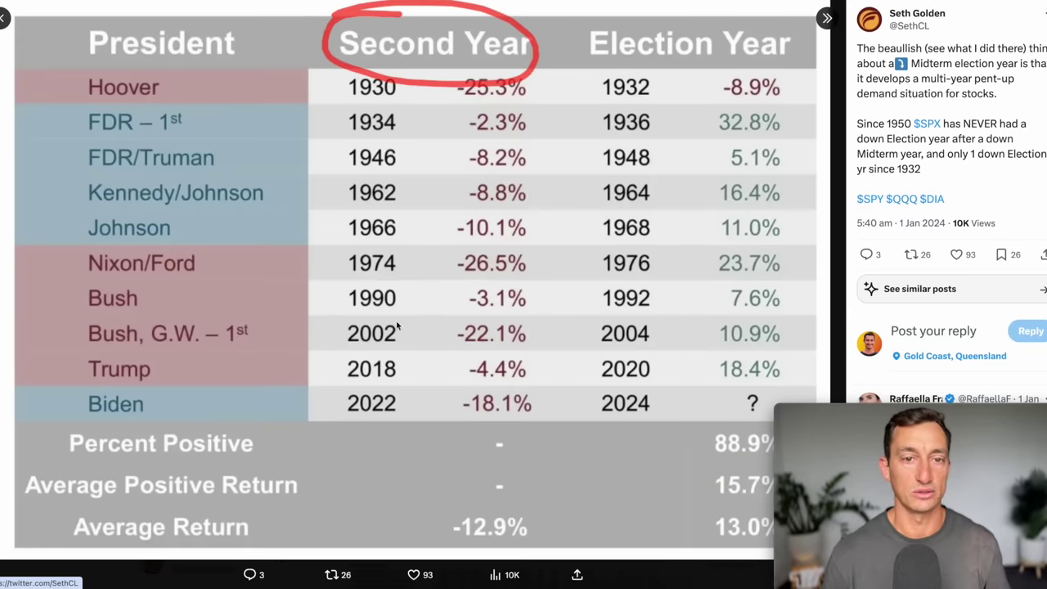
{"action": "left_click_drag", "start_coordinate": [532, 72], "coordinate": [482, 426]}
{"action": "mouse_move", "coordinate": [403, 399]}
{"action": "left_mouse_down"}
{"action": "mouse_move", "coordinate": [305, 390]}
{"action": "mouse_move", "coordinate": [337, 390]}
{"action": "left_mouse_up"}
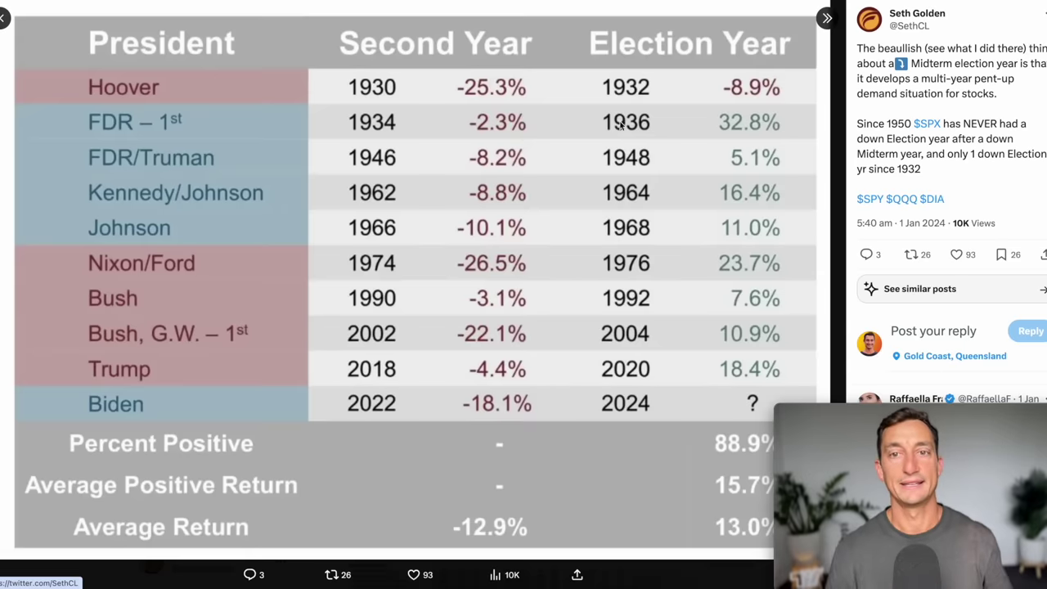
Step: Circle the Election Year heading and mark the 2024 entry, the 1932 return and the Percent Positive figure in that column
{"action": "mouse_move", "coordinate": [764, 15]}
{"action": "left_mouse_down"}
{"action": "mouse_move", "coordinate": [835, 37]}
{"action": "mouse_move", "coordinate": [691, 18]}
{"action": "left_mouse_up"}
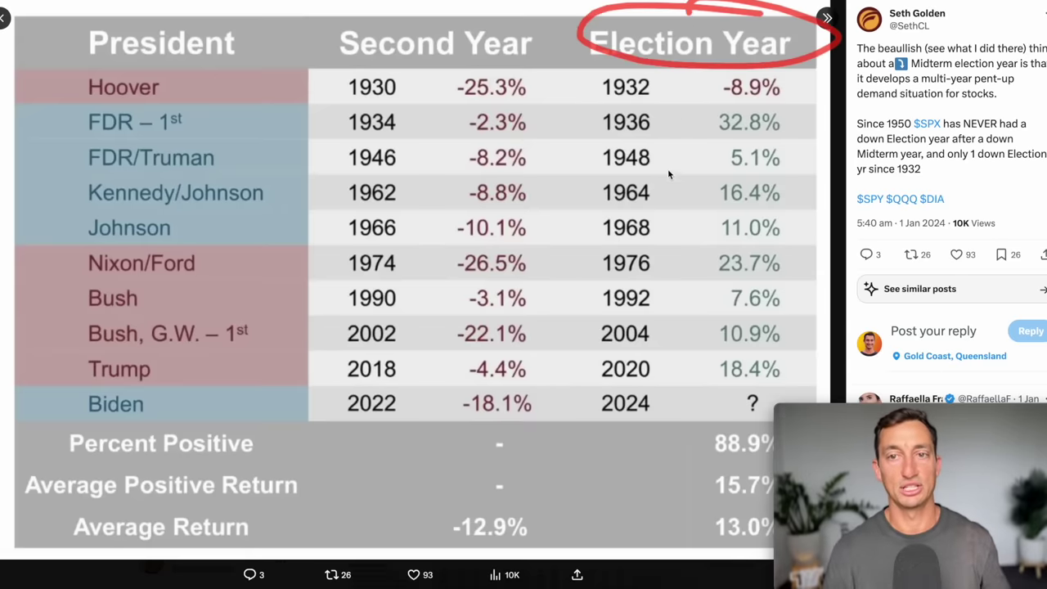
{"action": "mouse_move", "coordinate": [643, 474]}
{"action": "left_mouse_down"}
{"action": "mouse_move", "coordinate": [723, 417]}
{"action": "mouse_move", "coordinate": [735, 427]}
{"action": "mouse_move", "coordinate": [740, 397]}
{"action": "left_mouse_up"}
{"action": "mouse_move", "coordinate": [779, 52]}
{"action": "left_mouse_down"}
{"action": "mouse_move", "coordinate": [790, 86]}
{"action": "mouse_move", "coordinate": [695, 70]}
{"action": "left_mouse_up"}
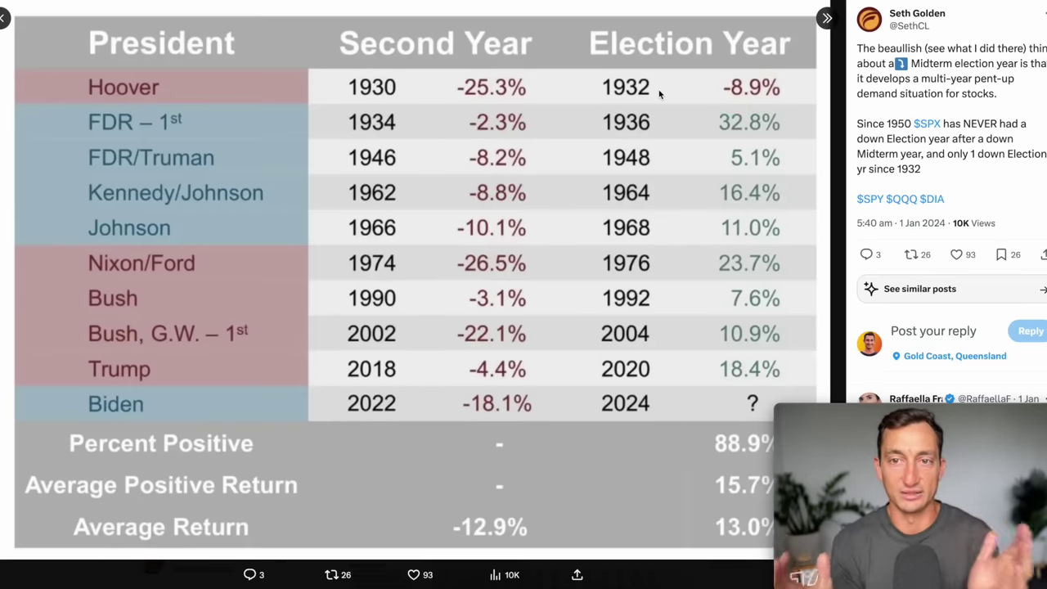
{"action": "left_click_drag", "start_coordinate": [805, 57], "coordinate": [709, 107]}
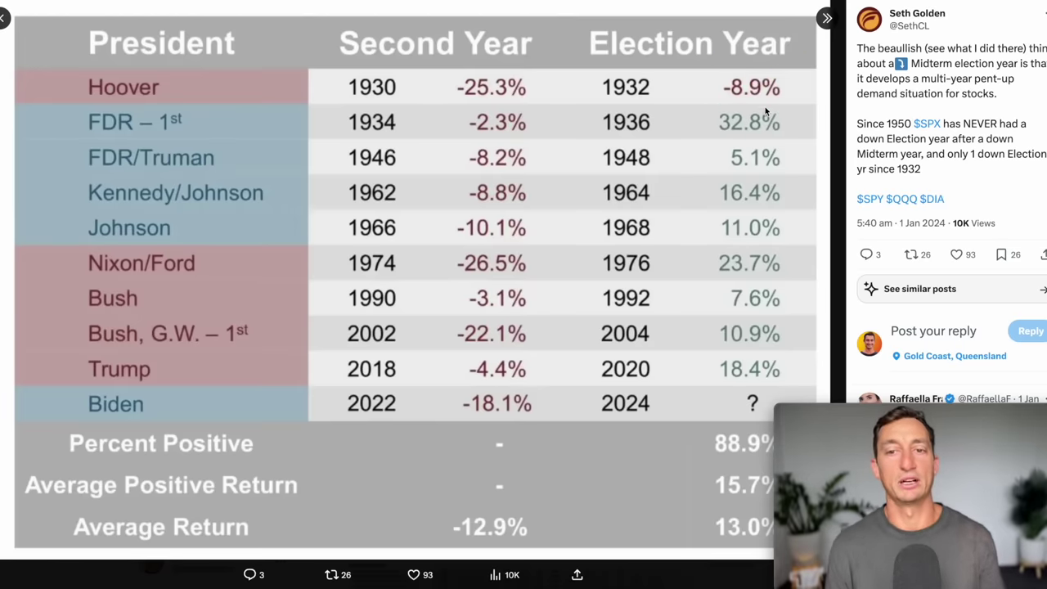
{"action": "mouse_move", "coordinate": [633, 466]}
{"action": "left_mouse_down"}
{"action": "mouse_move", "coordinate": [708, 406]}
{"action": "mouse_move", "coordinate": [698, 465]}
{"action": "left_mouse_up"}
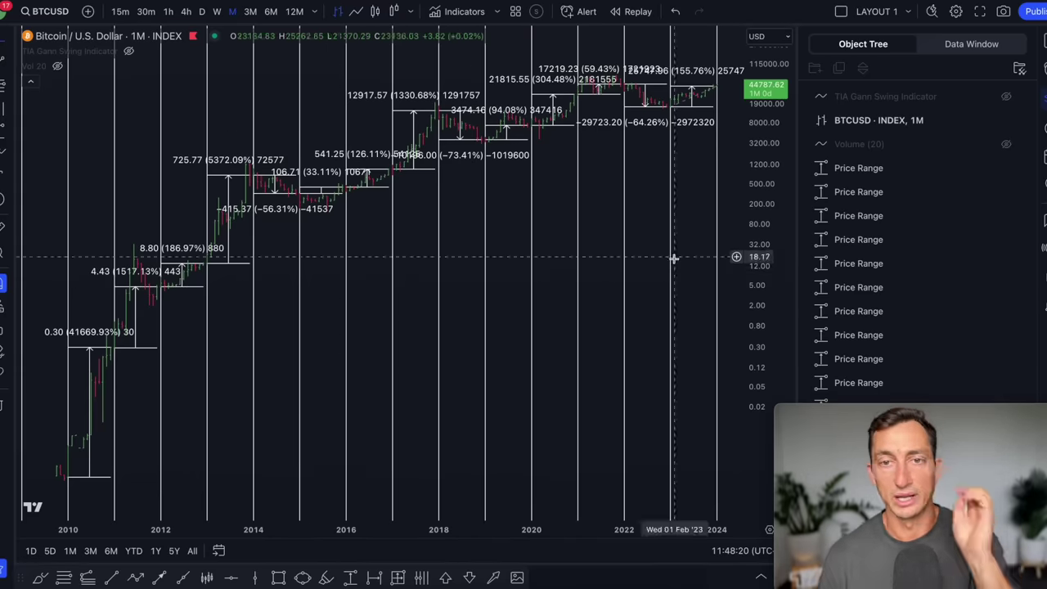
Step: Switch from the yearly BTCUSD chart to the Bitcoin returns spreadsheet and select the whole 2022-23 row
{"action": "scroll", "coordinate": [400, 297], "scroll_direction": "up", "scroll_amount": 5}
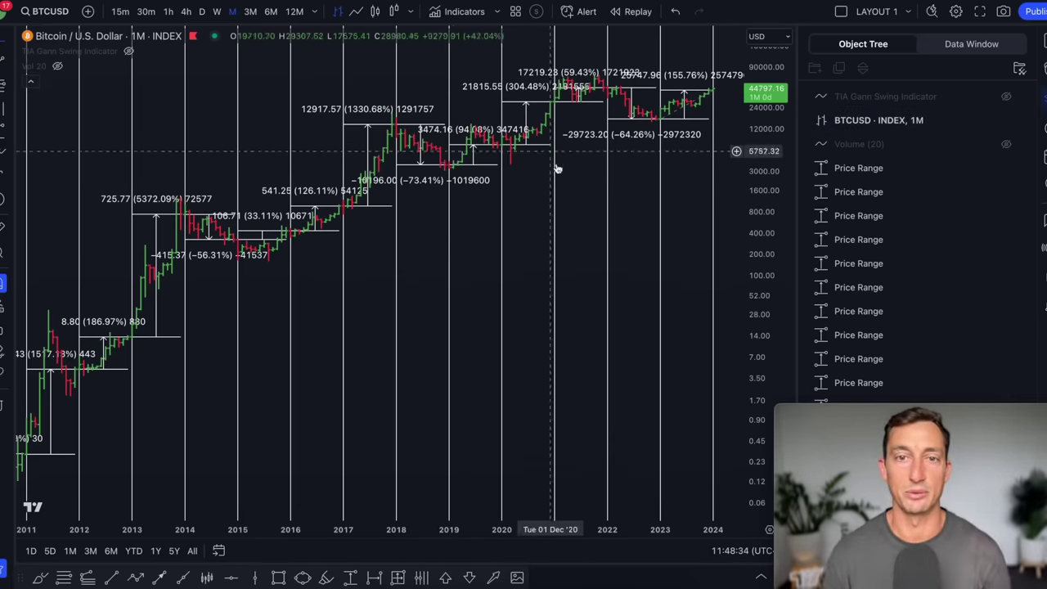
{"action": "key", "text": "ctrl+Tab"}
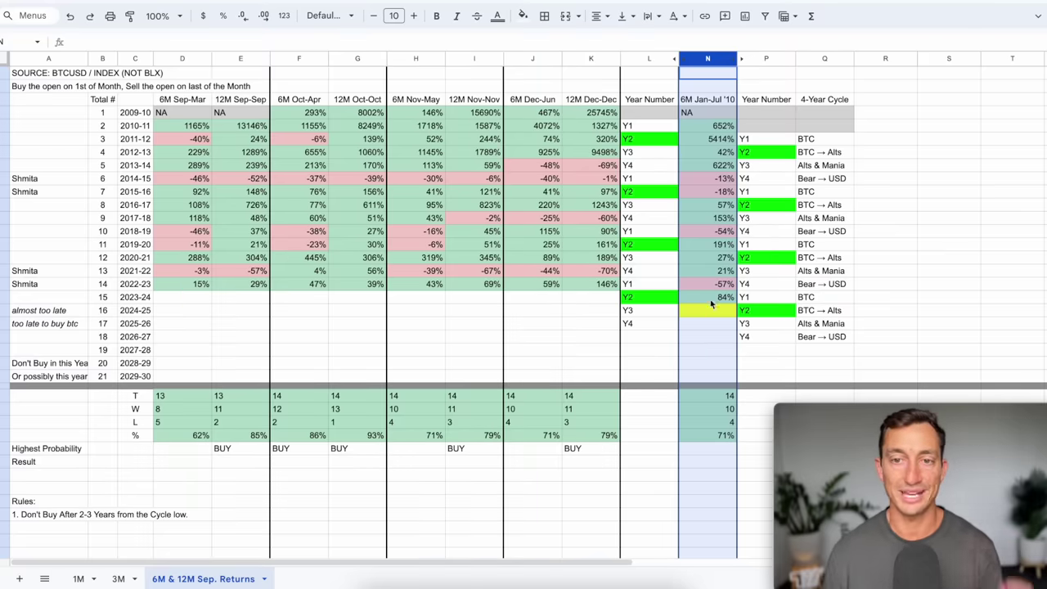
{"action": "left_click", "coordinate": [842, 233]}
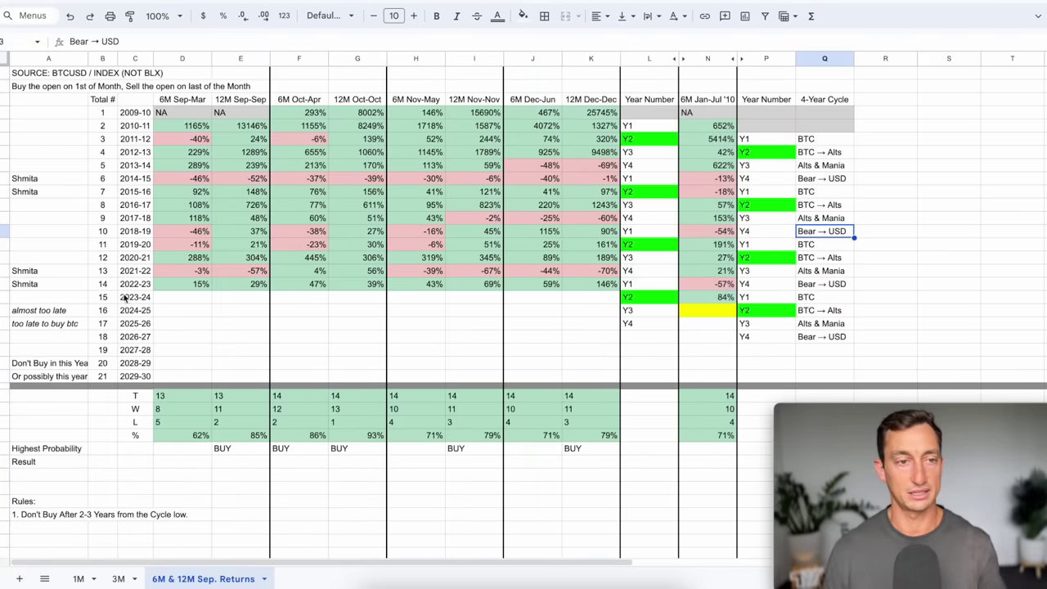
{"action": "left_click", "coordinate": [4, 283]}
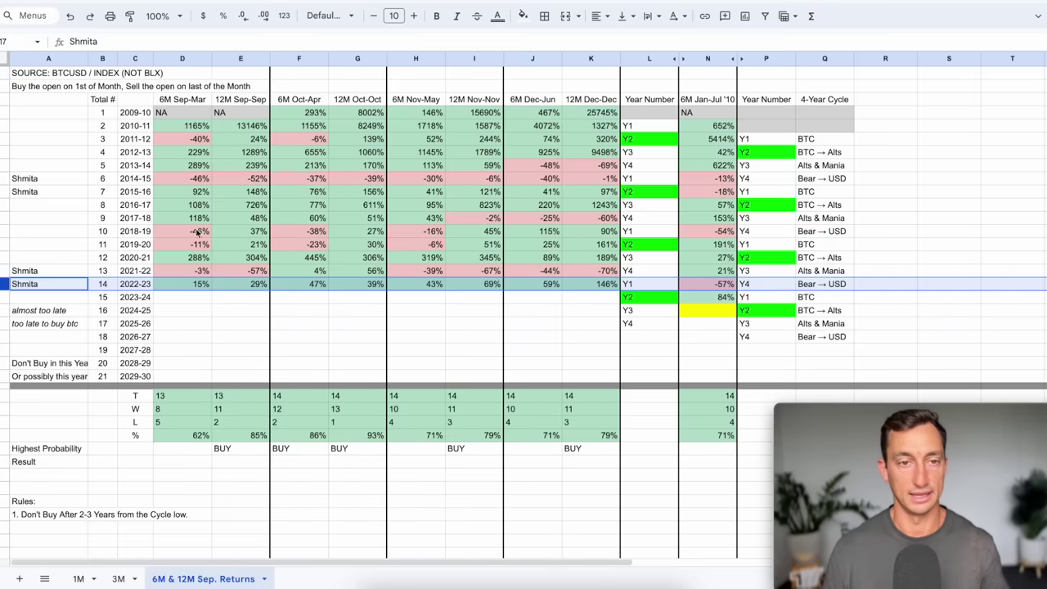
Step: Add the whole 2018-19 and 2014-15 rows to the selected 2022-23 row to compare the Bear → USD years
{"action": "left_click", "coordinate": [4, 232], "text": "ctrl"}
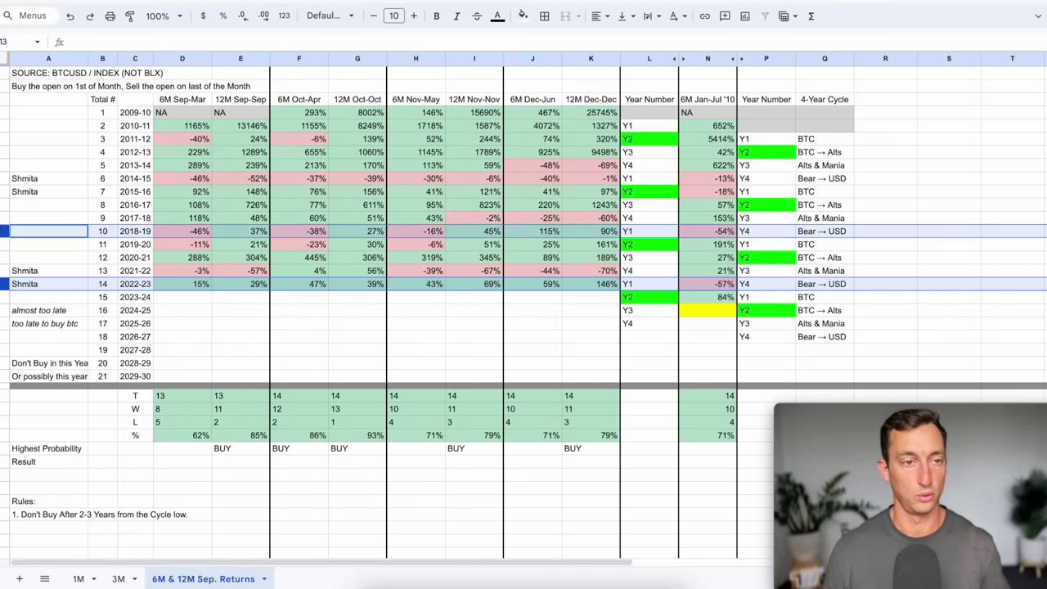
{"action": "left_click", "coordinate": [4, 178], "text": "ctrl"}
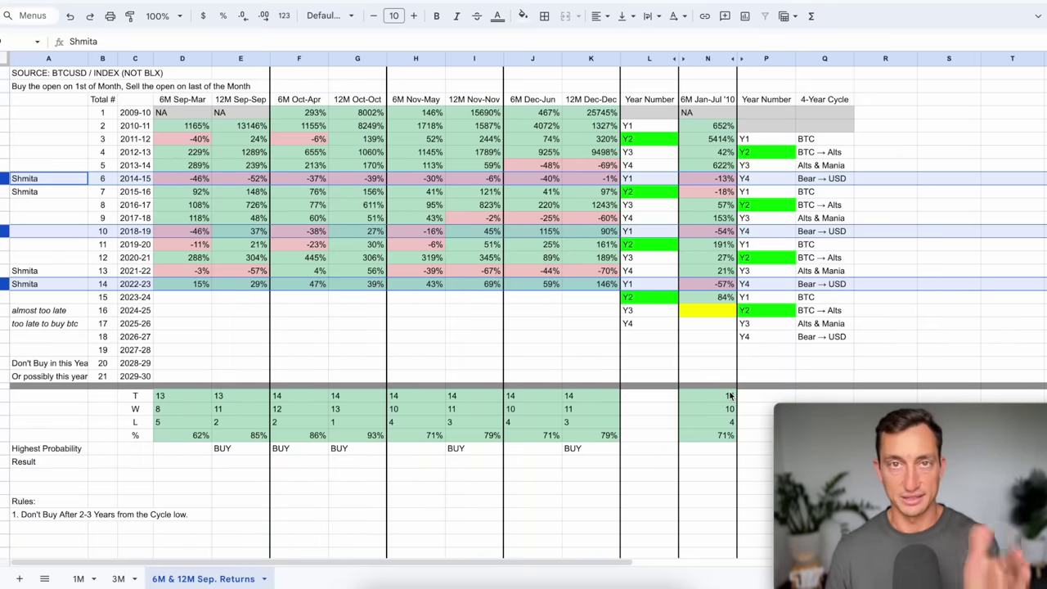
Step: Unhide the column between the 6M Jan-Jul '10 returns and the Year Number column
{"action": "left_click", "coordinate": [708, 76]}
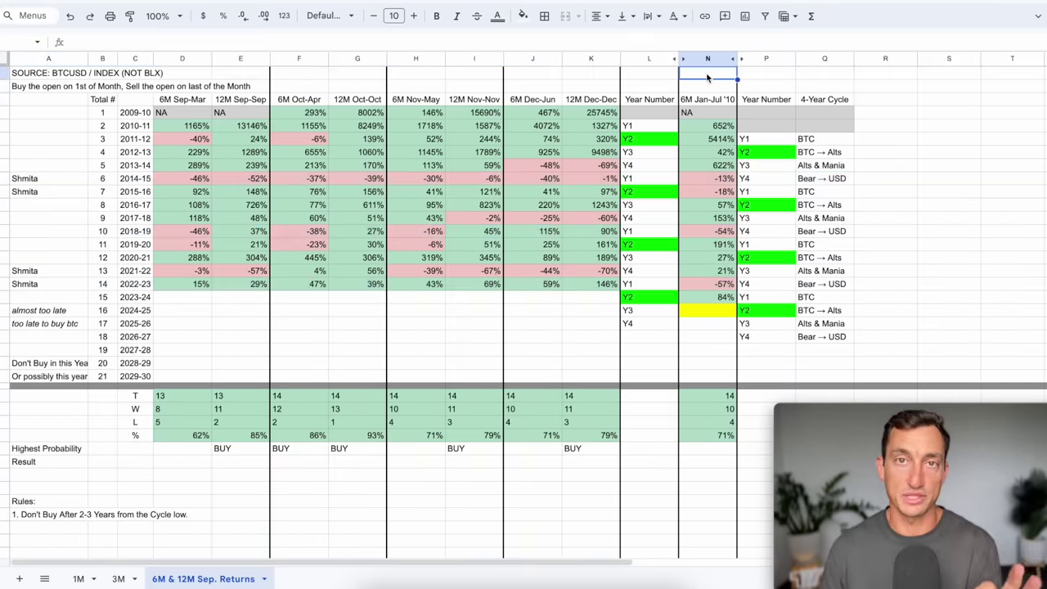
{"action": "left_click", "coordinate": [707, 58]}
{"action": "left_click_drag", "start_coordinate": [727, 61], "coordinate": [765, 59]}
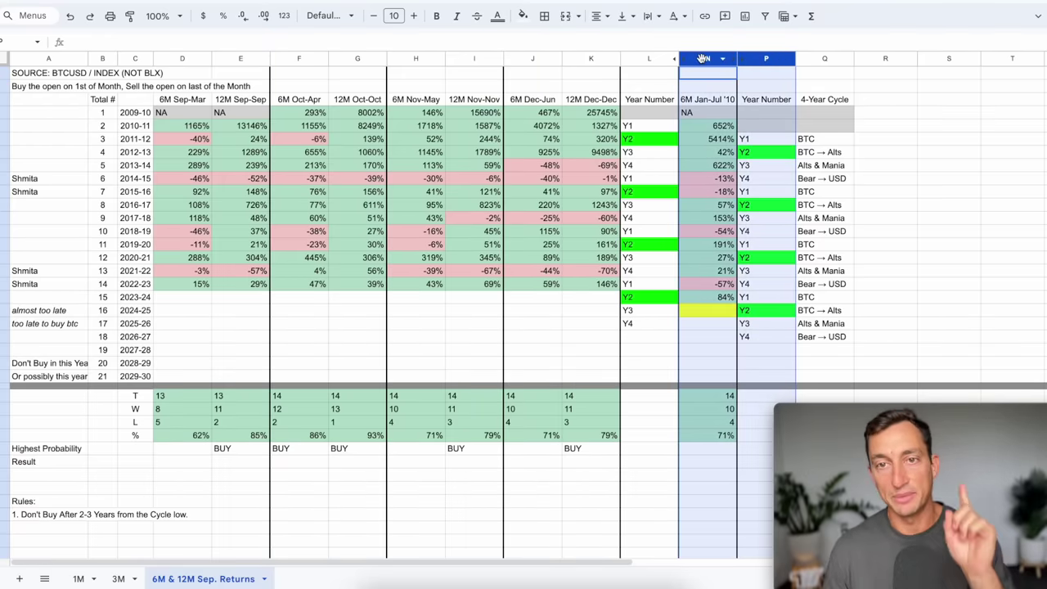
{"action": "right_click", "coordinate": [703, 59]}
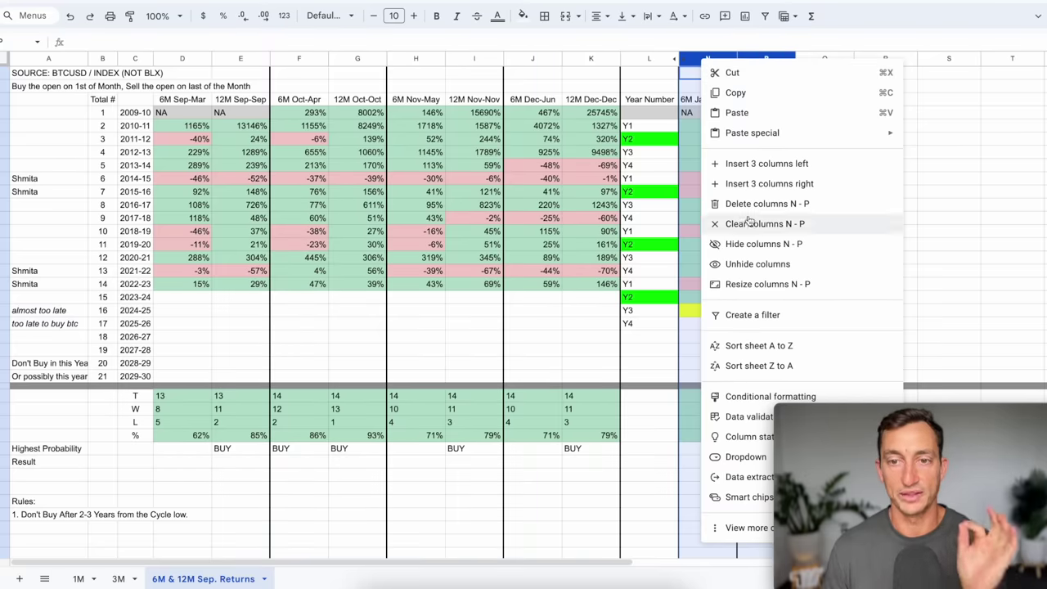
{"action": "left_click", "coordinate": [741, 263]}
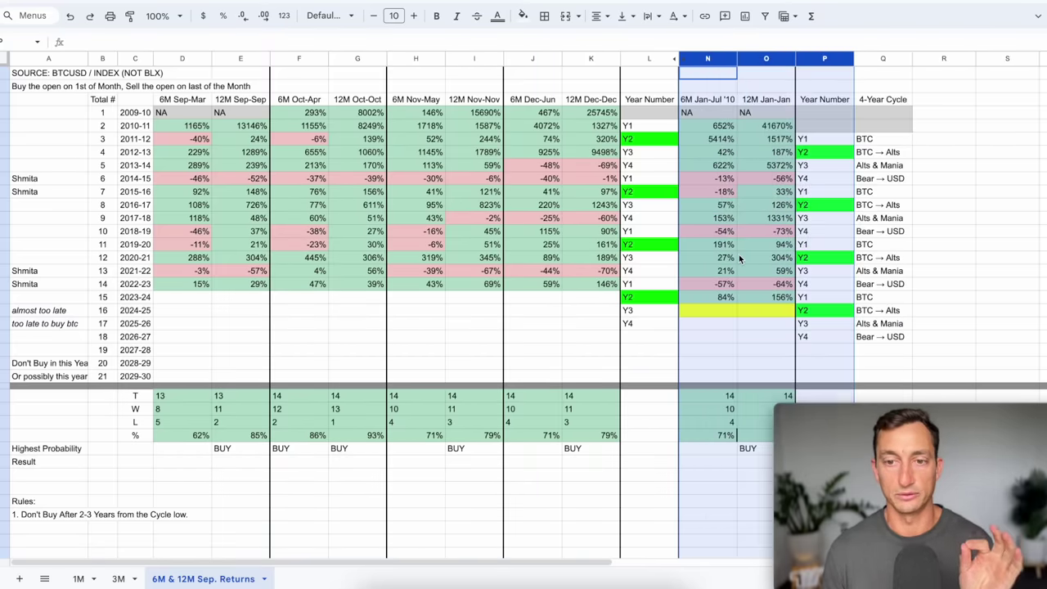
Step: Examine the 12M Jan-Jan column by selecting its T row total and the 2022-23 return
{"action": "scroll", "coordinate": [739, 259], "scroll_direction": "right", "scroll_amount": 1}
{"action": "left_click", "coordinate": [691, 395]}
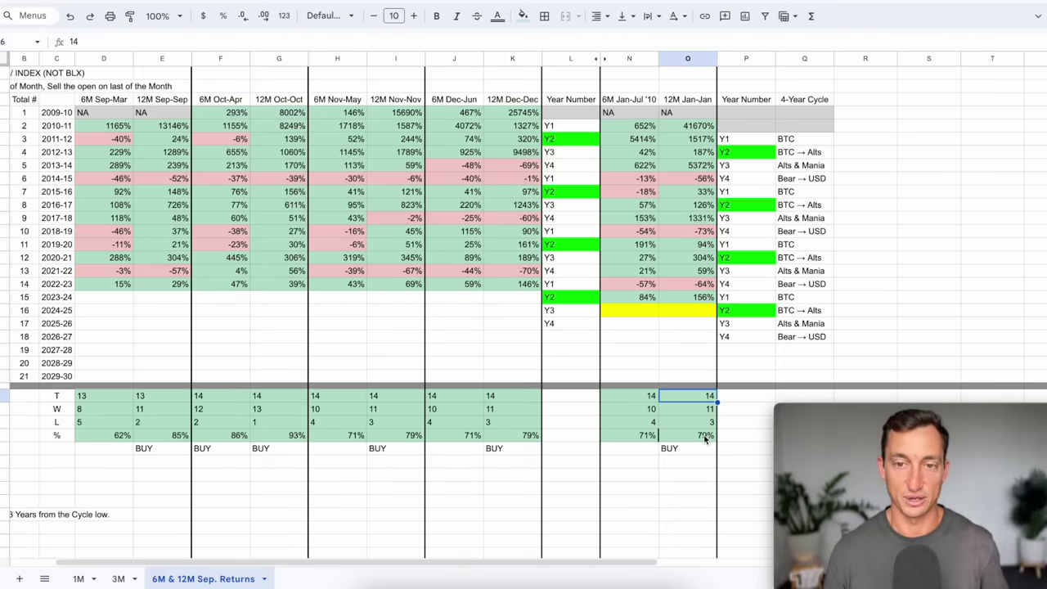
{"action": "left_click", "coordinate": [697, 285]}
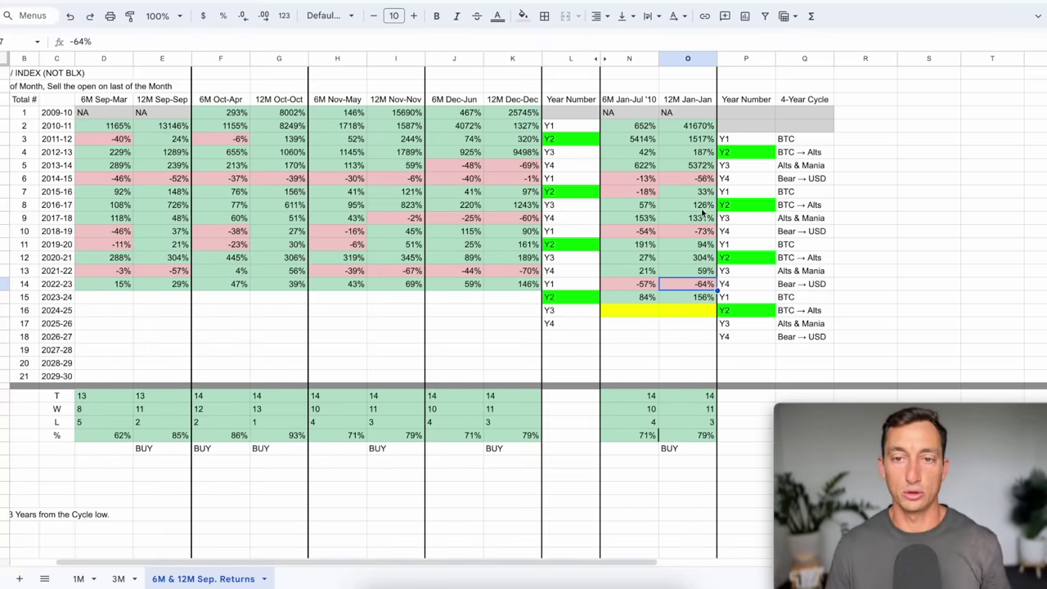
Step: Select the 12M Jan-Jan returns for 2020-21, 2016-17 and 2012-13 together and display their average in the selection summary
{"action": "left_click", "coordinate": [699, 259]}
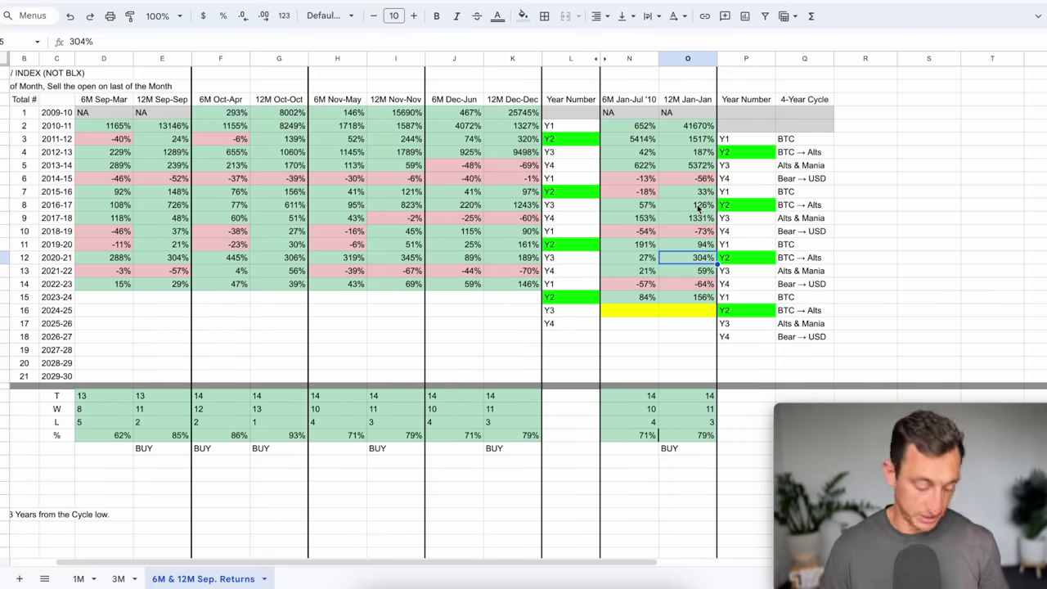
{"action": "left_click", "coordinate": [699, 204], "text": "ctrl"}
{"action": "left_click", "coordinate": [695, 153], "text": "ctrl"}
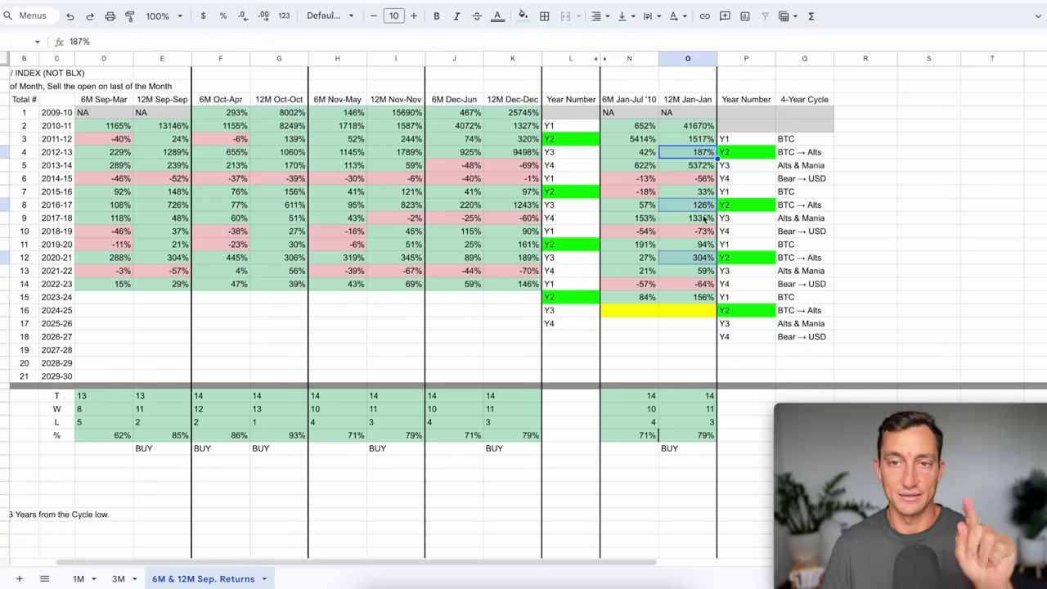
{"action": "left_click_drag", "start_coordinate": [894, 412], "coordinate": [904, 345]}
{"action": "left_click", "coordinate": [1040, 577]}
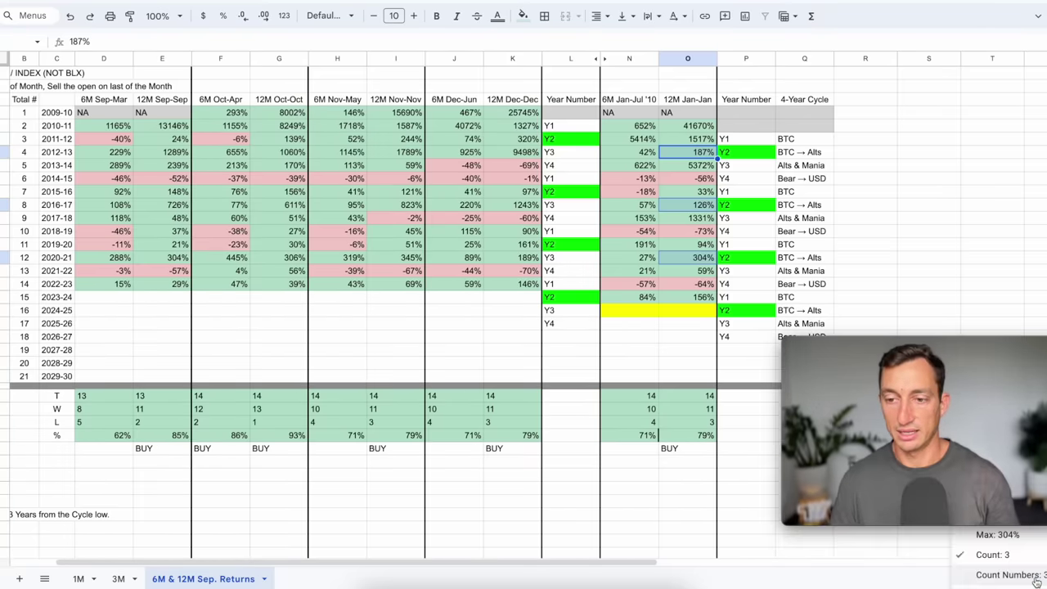
{"action": "left_click_drag", "start_coordinate": [948, 345], "coordinate": [955, 222]}
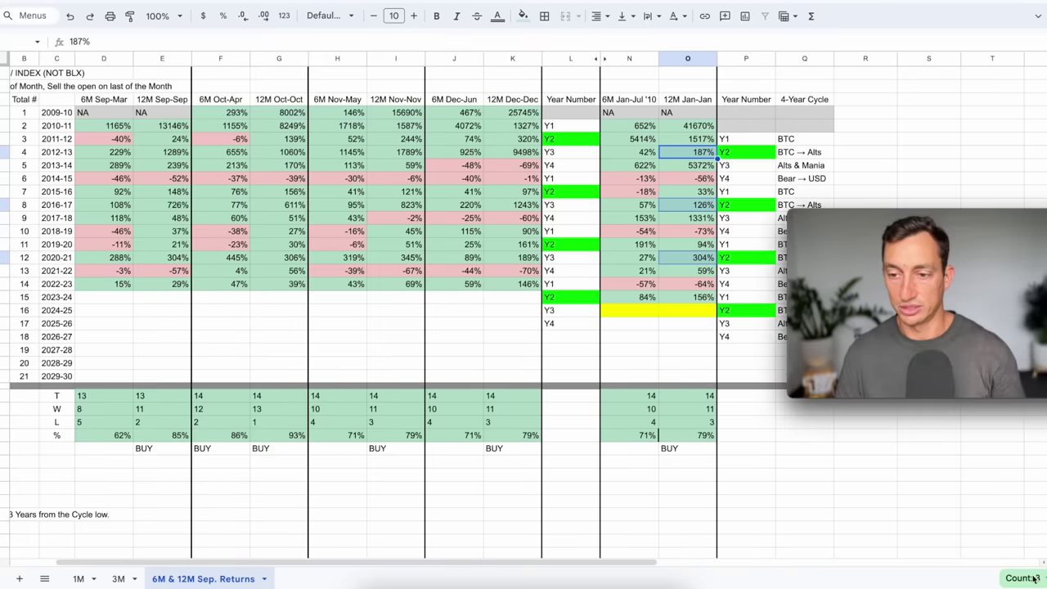
{"action": "left_click", "coordinate": [1012, 494]}
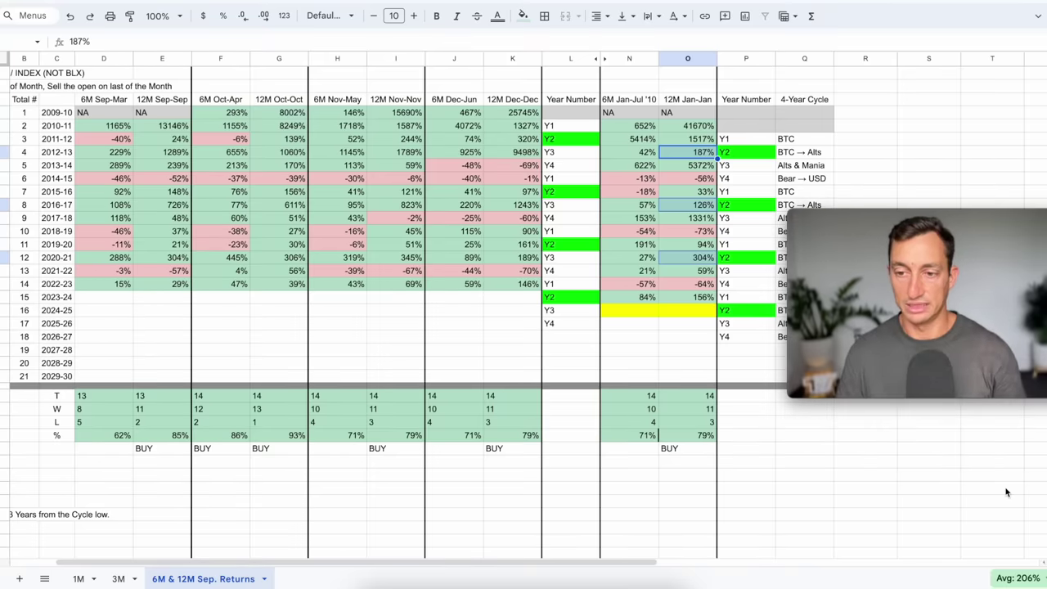